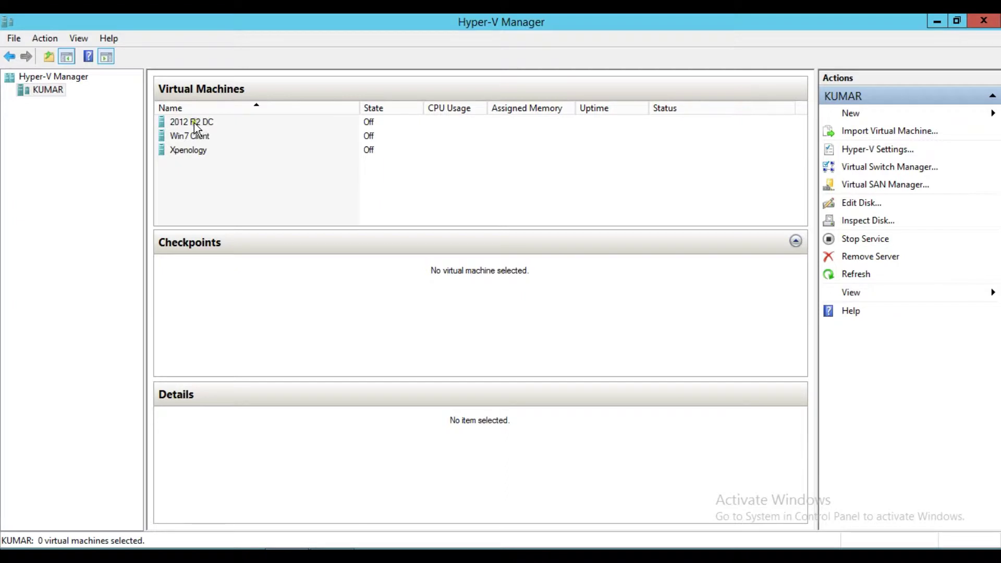
Step: Connect to the 2012 R2 DC virtual machine and start it
{"action": "right_click", "coordinate": [186, 123]}
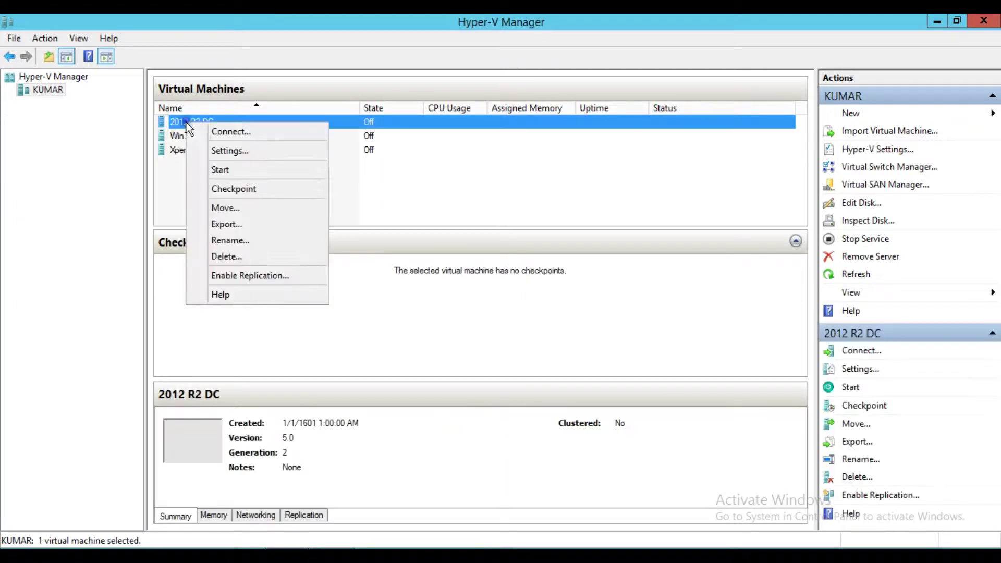
{"action": "left_click", "coordinate": [208, 135]}
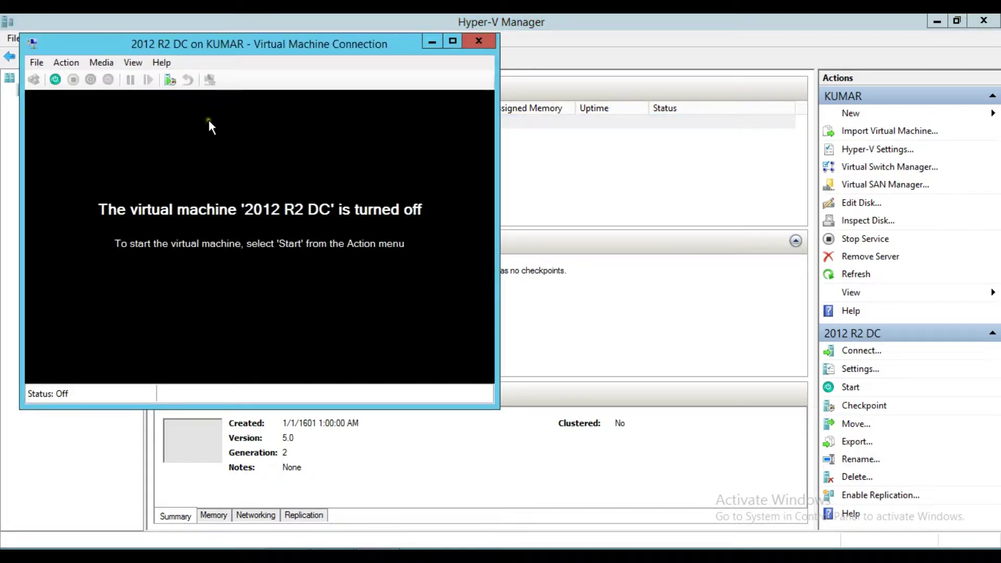
{"action": "left_click", "coordinate": [54, 84]}
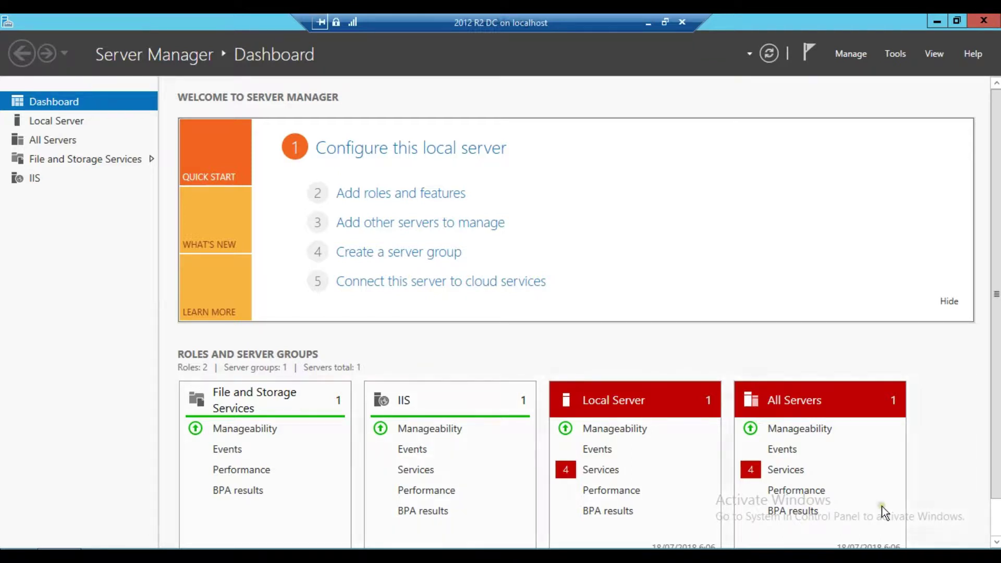
Step: Rename the computer to DC in the system properties, postpone the restart and close the system information
{"action": "scroll", "coordinate": [573, 312], "scroll_direction": "down", "scroll_amount": 1}
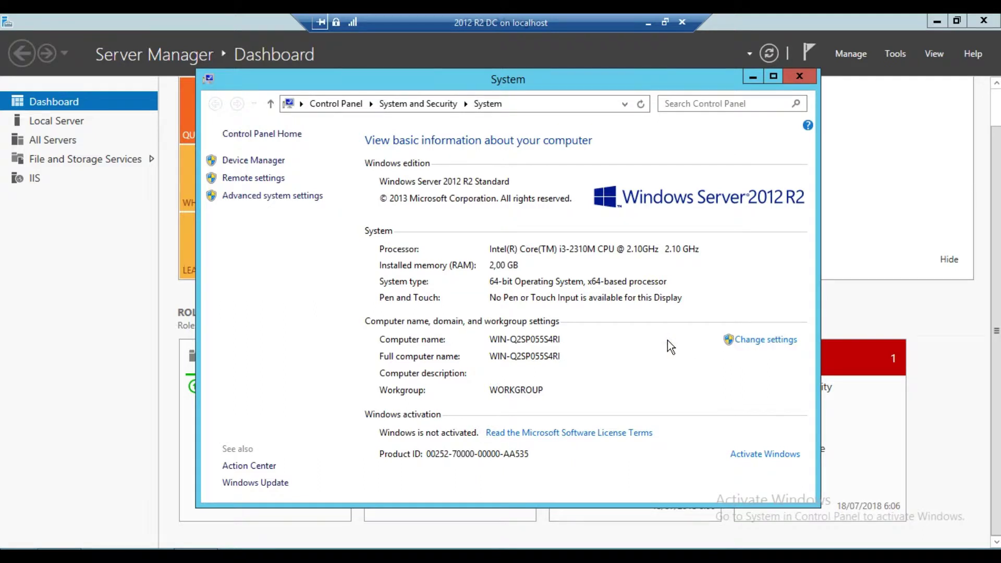
{"action": "left_click", "coordinate": [766, 342]}
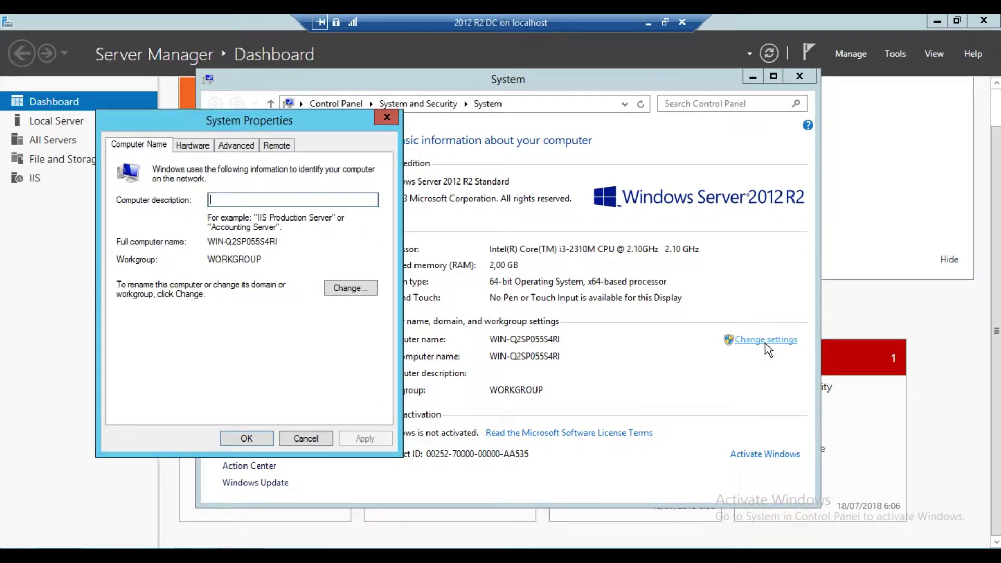
{"action": "left_click", "coordinate": [348, 289]}
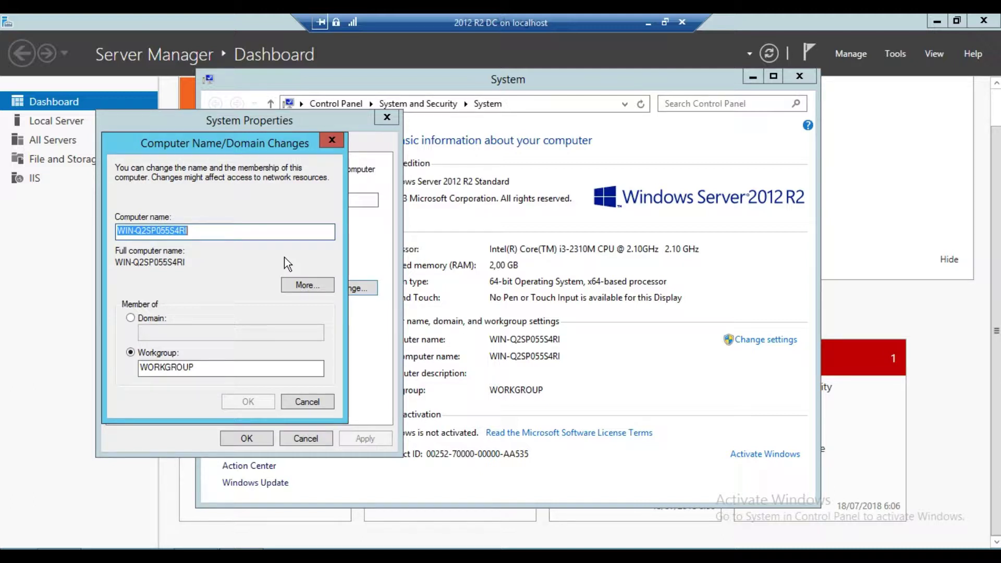
{"action": "type", "text": "DC"}
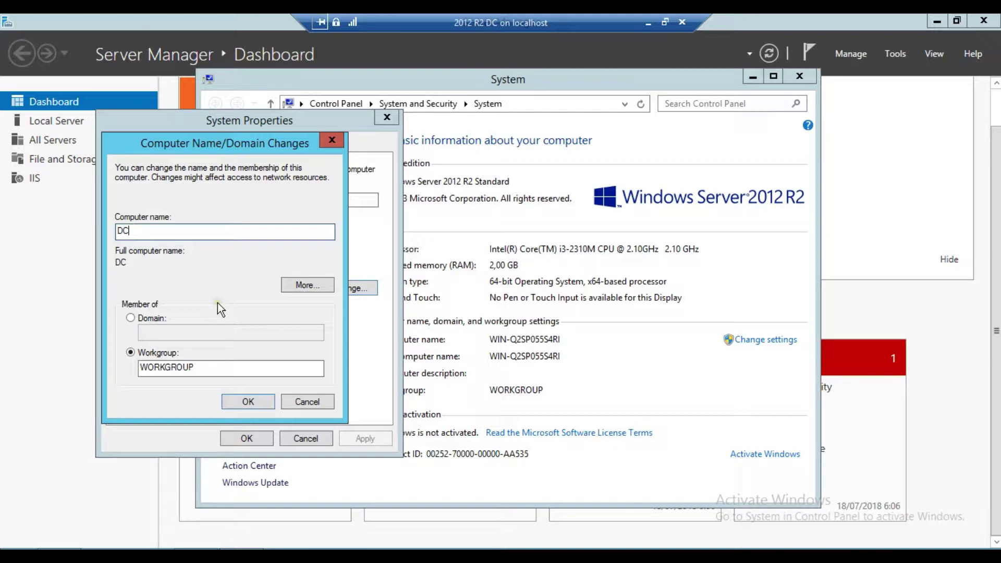
{"action": "left_click", "coordinate": [240, 406]}
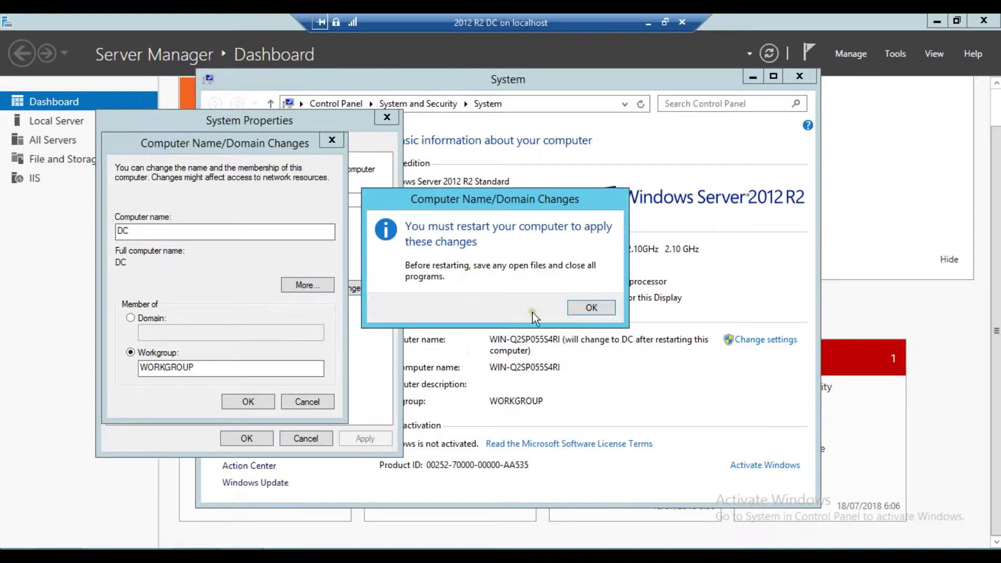
{"action": "left_click", "coordinate": [591, 307]}
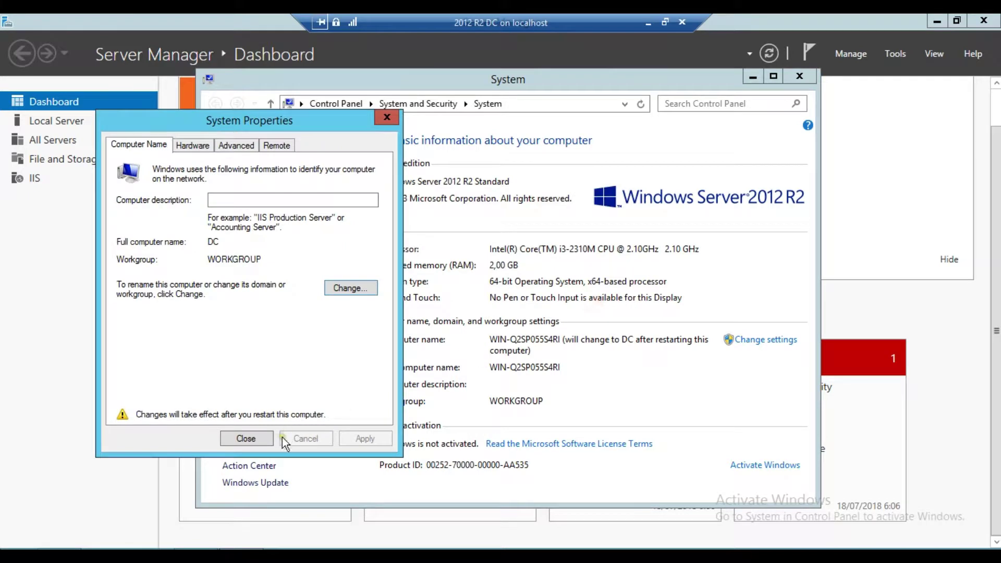
{"action": "left_click", "coordinate": [258, 442]}
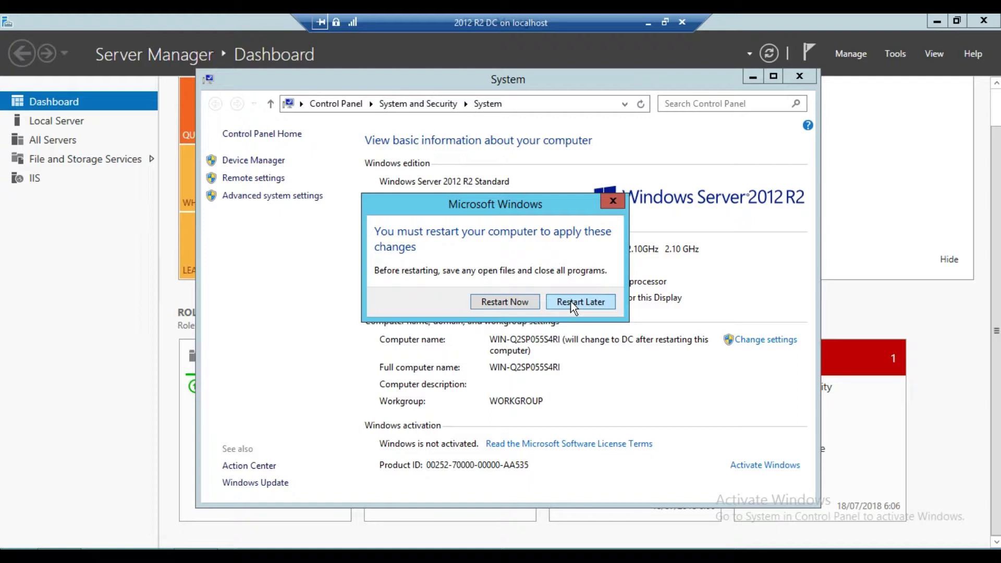
{"action": "left_click", "coordinate": [570, 301]}
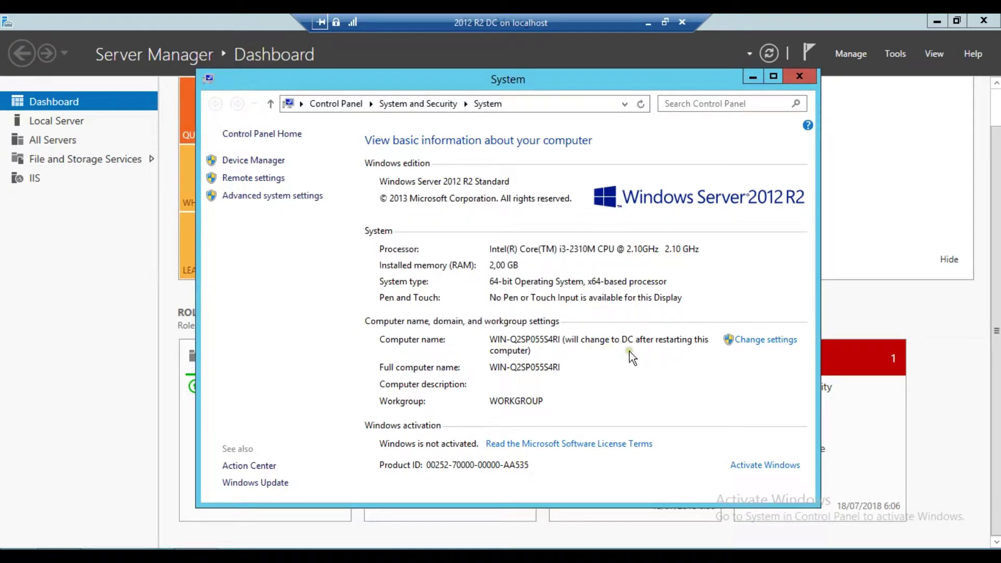
{"action": "left_click", "coordinate": [811, 78]}
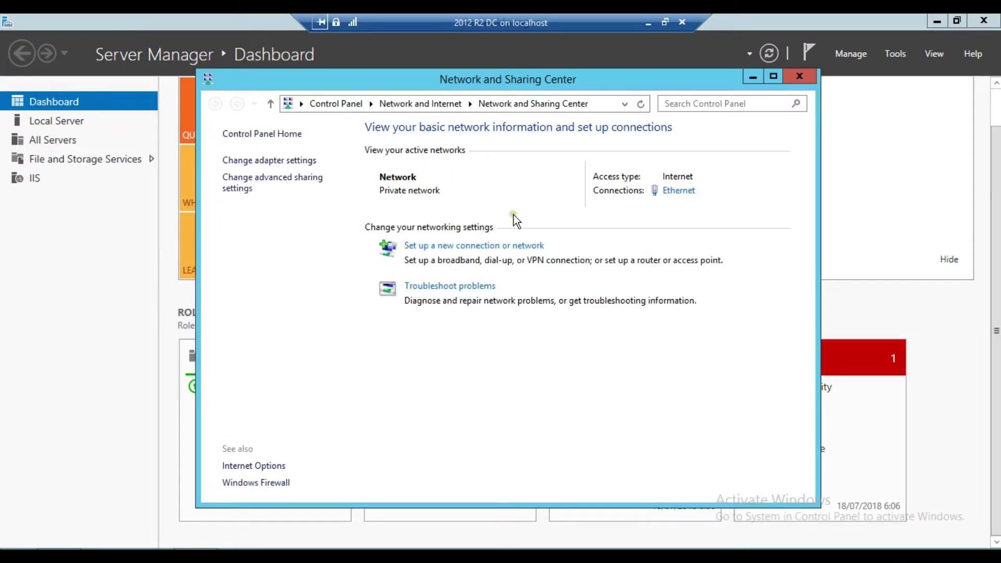
Step: Open the Internet Protocol Version 4 (TCP/IPv4) properties of the Ethernet adapter
{"action": "left_click", "coordinate": [293, 159]}
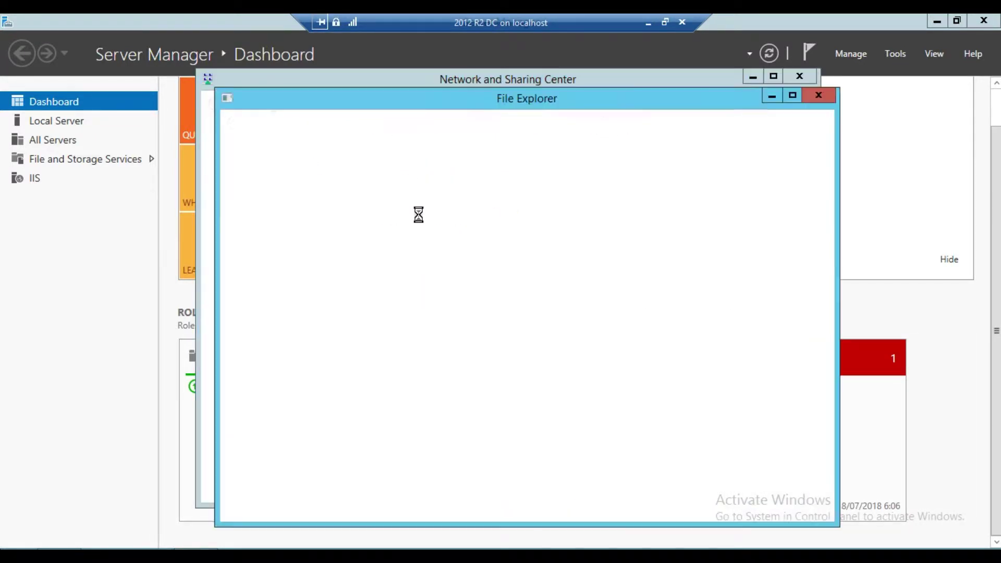
{"action": "left_click", "coordinate": [261, 181]}
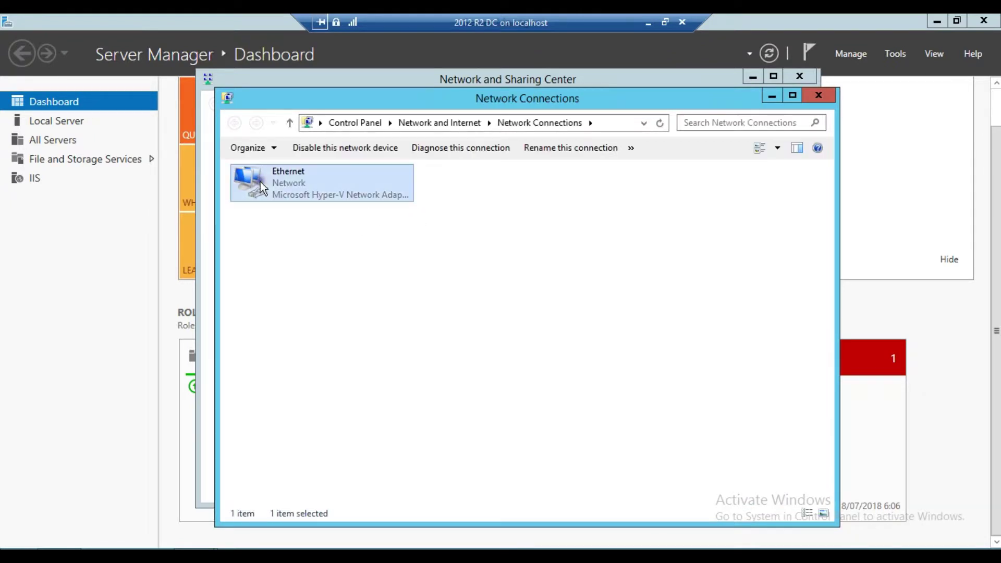
{"action": "right_click", "coordinate": [263, 183]}
{"action": "left_click", "coordinate": [286, 311]}
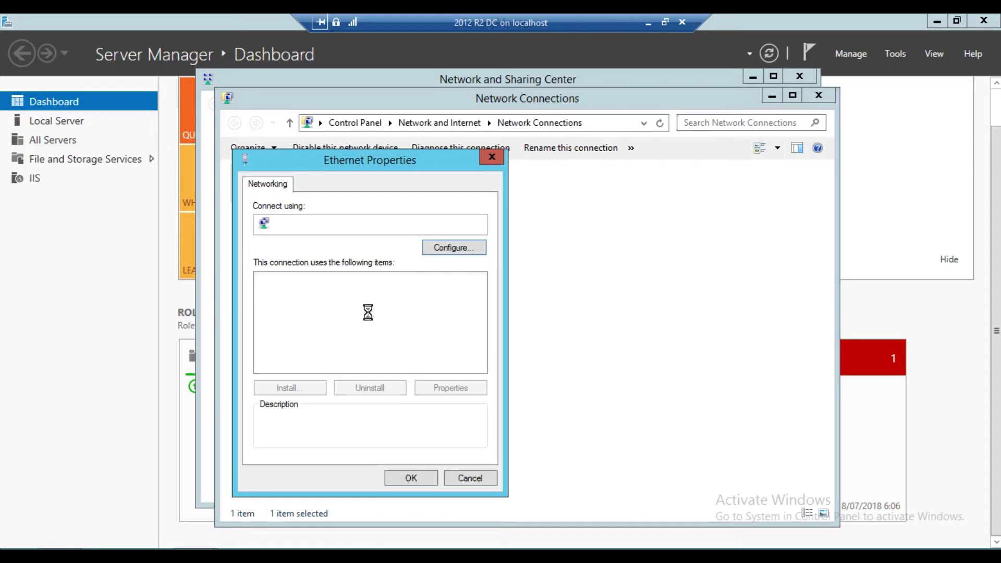
{"action": "double_click", "coordinate": [396, 365]}
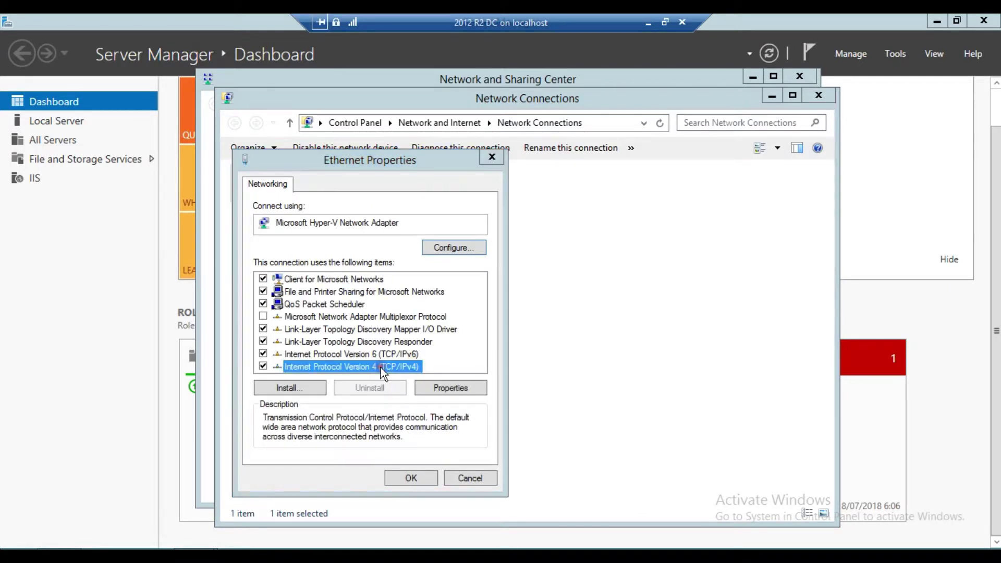
Step: Assign static IP 192.168.1.40, mask 255.255.255.0, gateway 192.168.1.1 and preferred DNS server 192.168.1.40, and allow device discovery on the network
{"action": "left_click", "coordinate": [388, 328]}
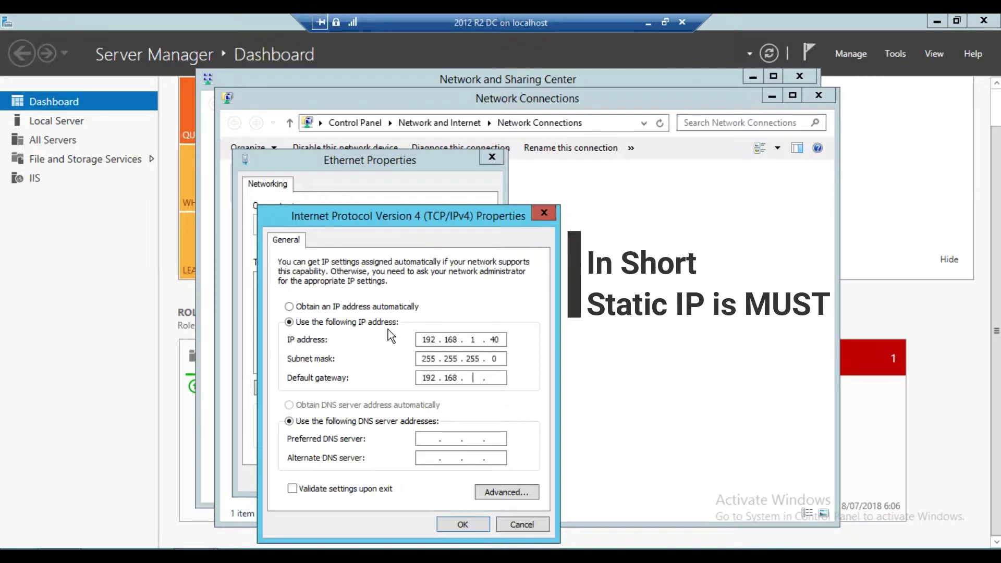
{"action": "type", "text": "1.1"}
{"action": "key", "text": "Tab"}
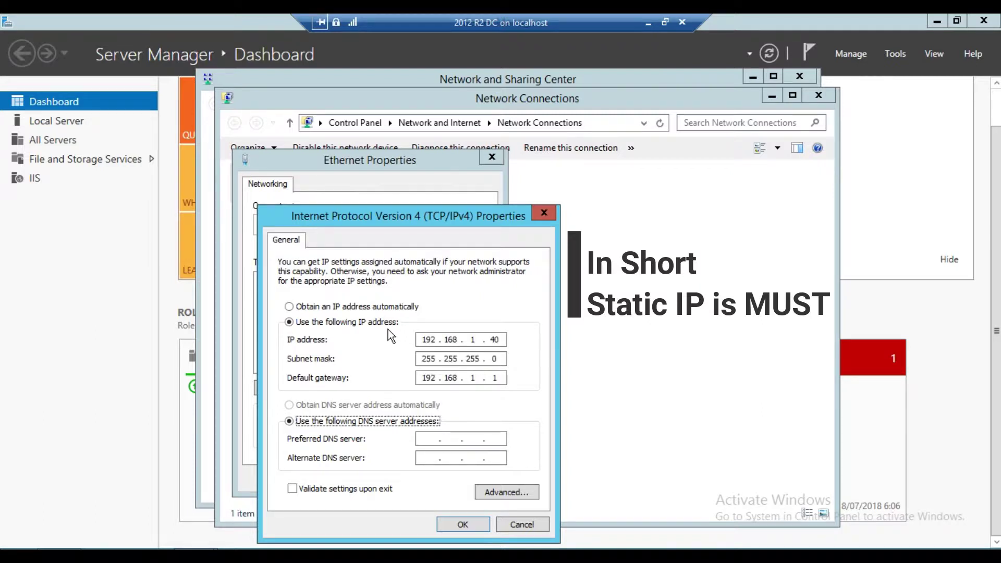
{"action": "key", "text": "Tab"}
{"action": "type", "text": "192 . 1"}
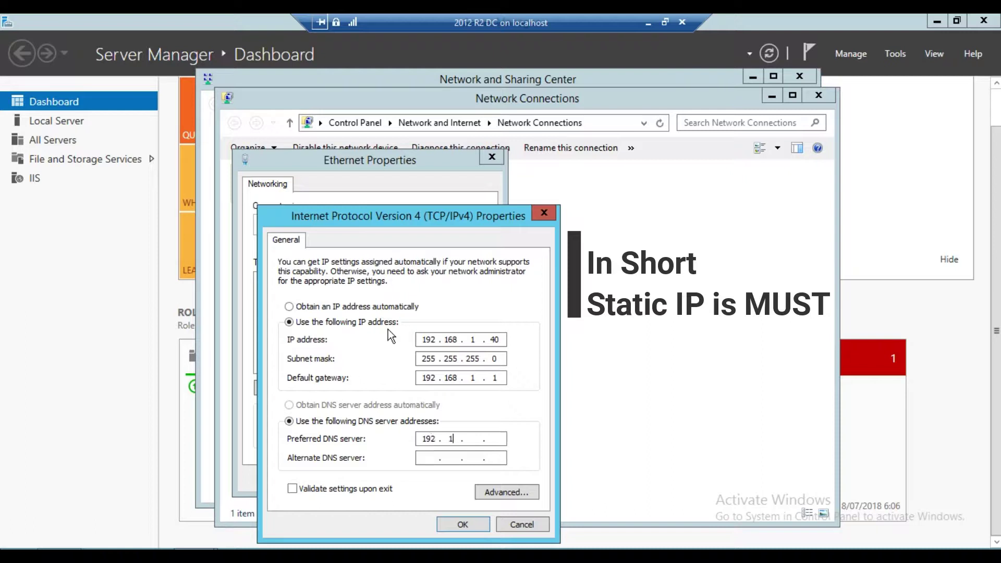
{"action": "type", "text": "68 . 1 . 40"}
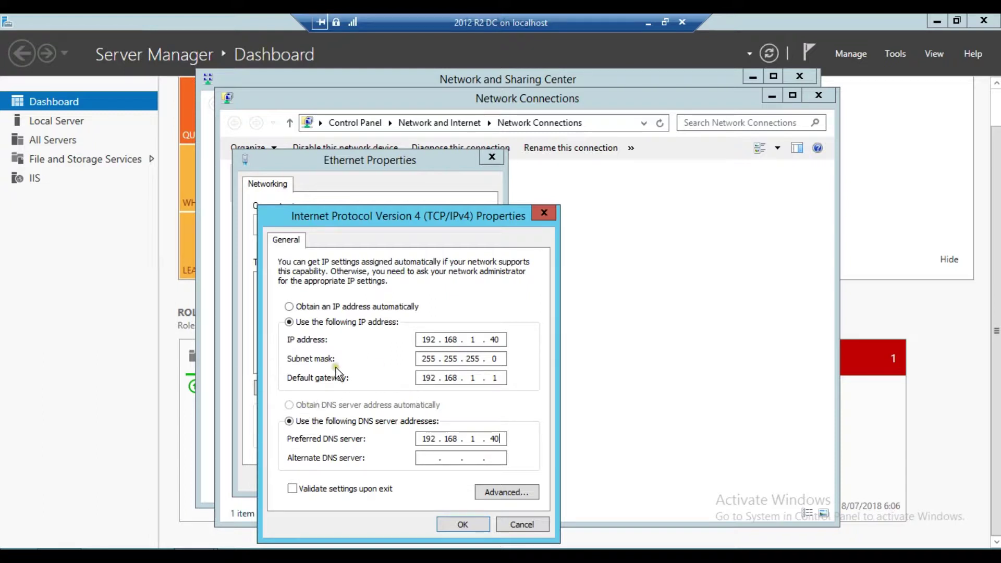
{"action": "left_click", "coordinate": [480, 526]}
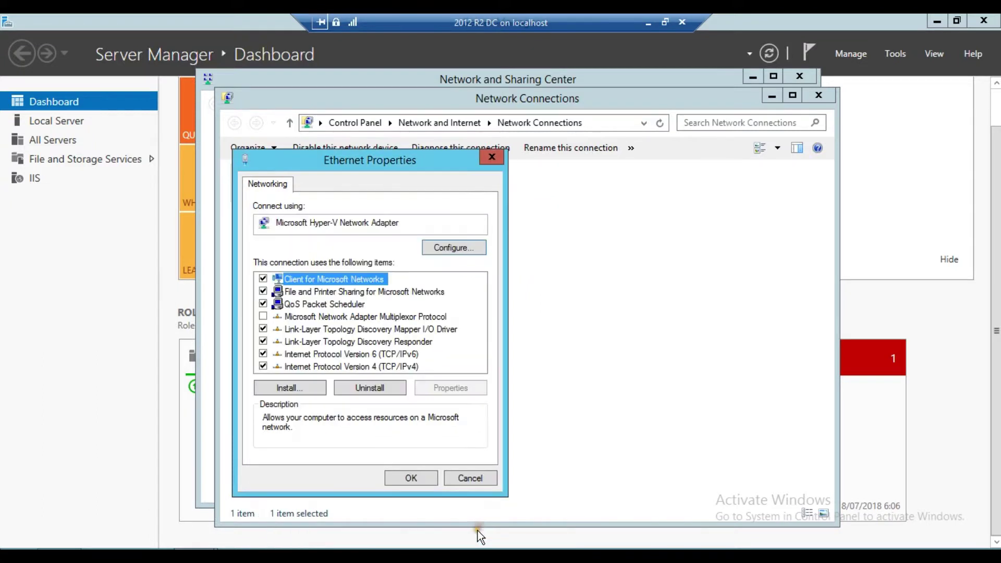
{"action": "left_click", "coordinate": [412, 481]}
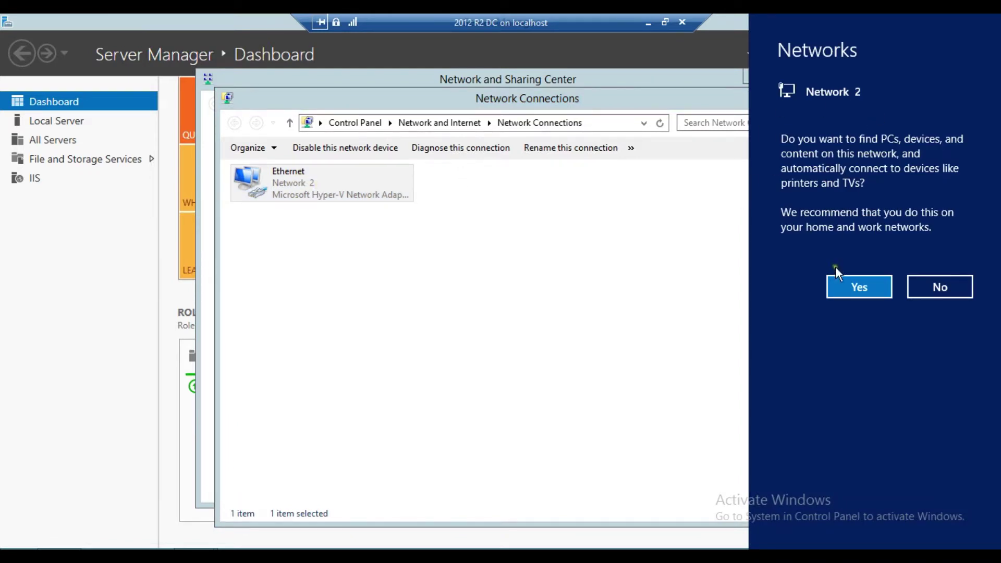
{"action": "left_click", "coordinate": [840, 292]}
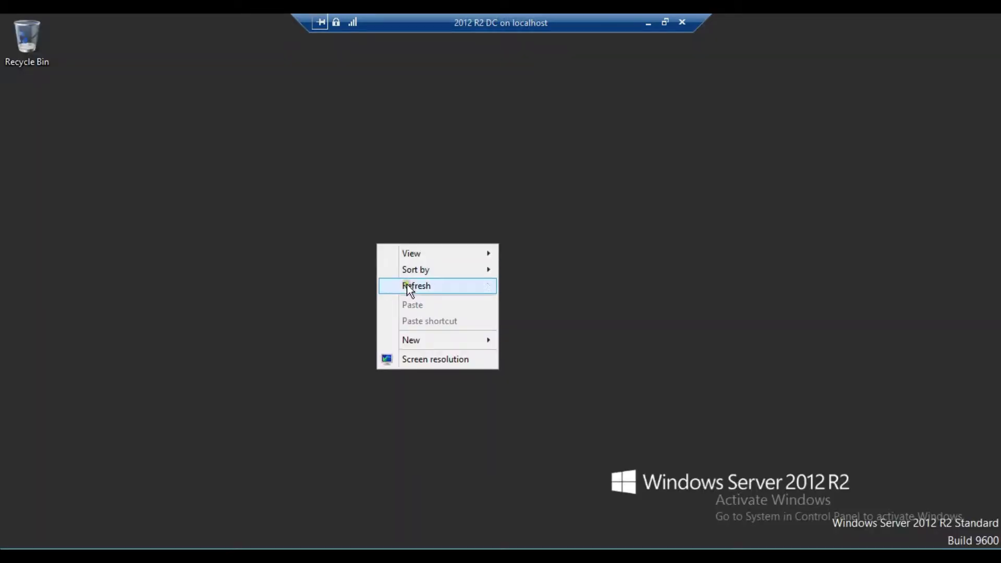
Step: Restart the server, giving Other (Unplanned) as the reason
{"action": "left_click", "coordinate": [411, 287]}
{"action": "left_click", "coordinate": [19, 555]}
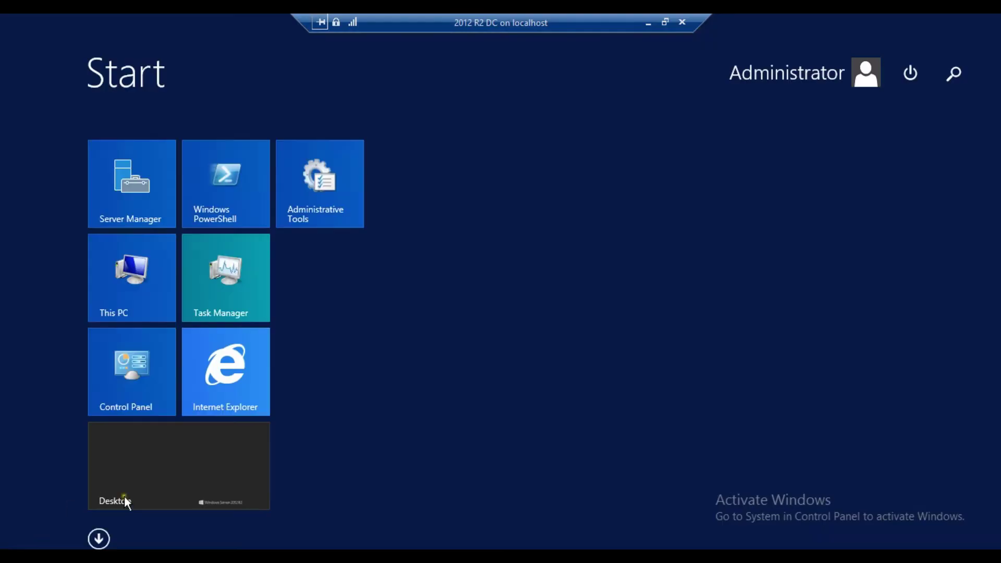
{"action": "left_click", "coordinate": [919, 78]}
{"action": "left_click", "coordinate": [902, 167]}
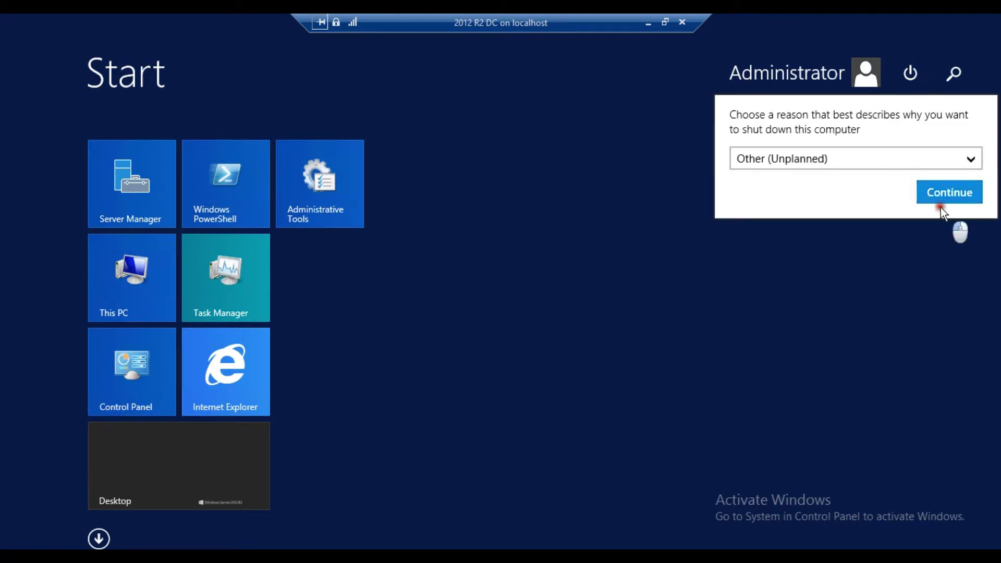
{"action": "left_click", "coordinate": [943, 193]}
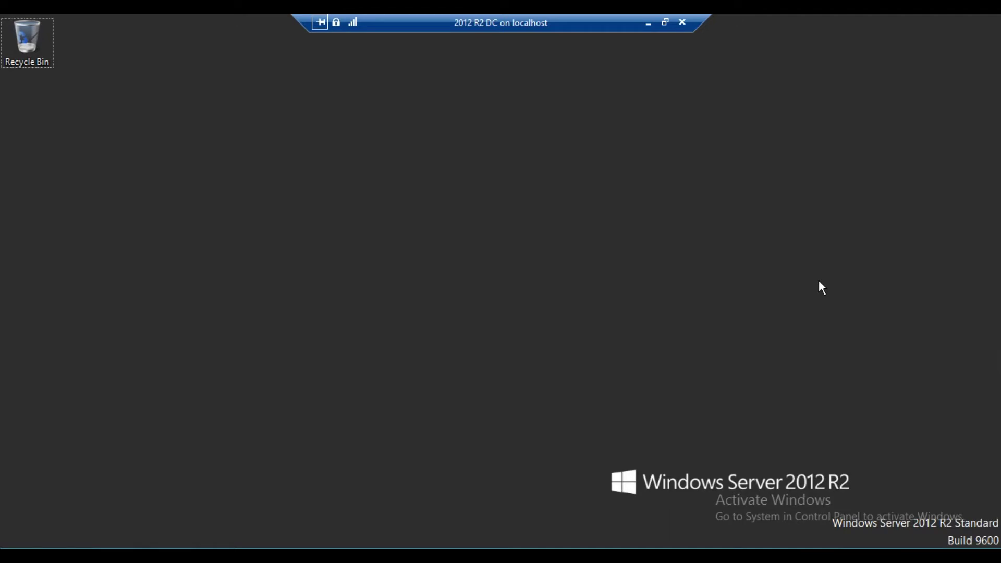
Step: Check the computer name in the system information and the network configuration with ipconfig /all, and close both windows
{"action": "key", "text": "super+Pause"}
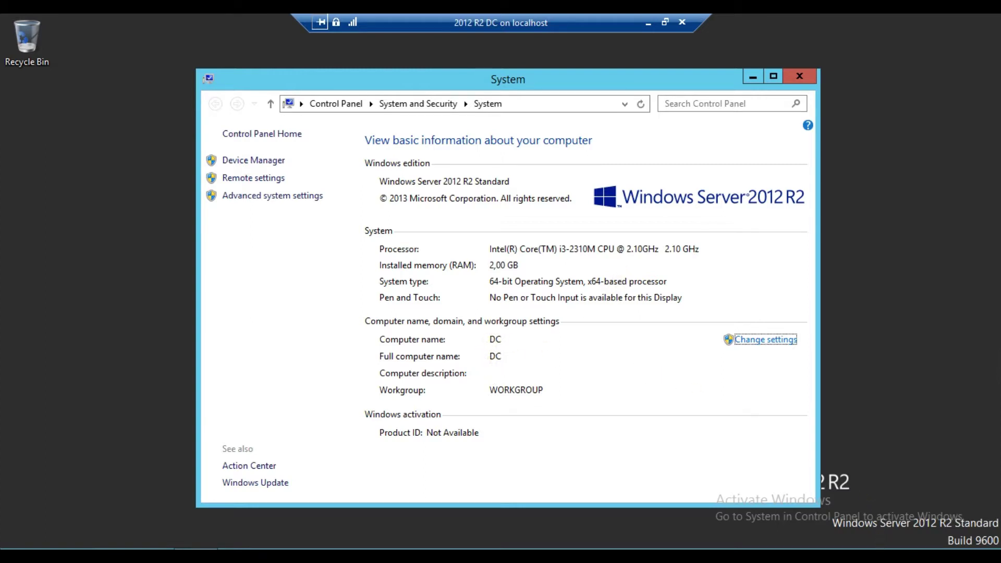
{"action": "key", "text": "super+r"}
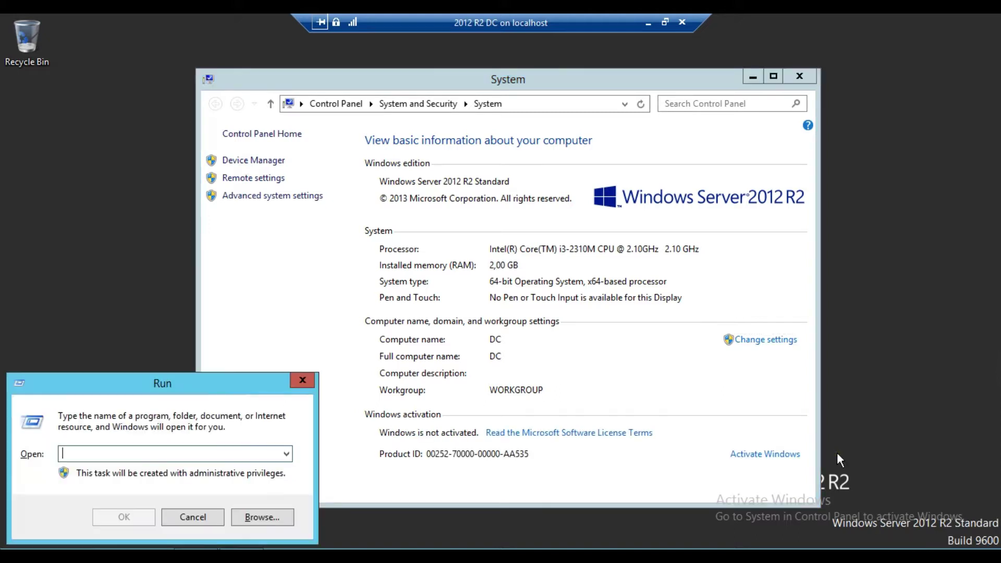
{"action": "type", "text": "cmd"}
{"action": "key", "text": "Return"}
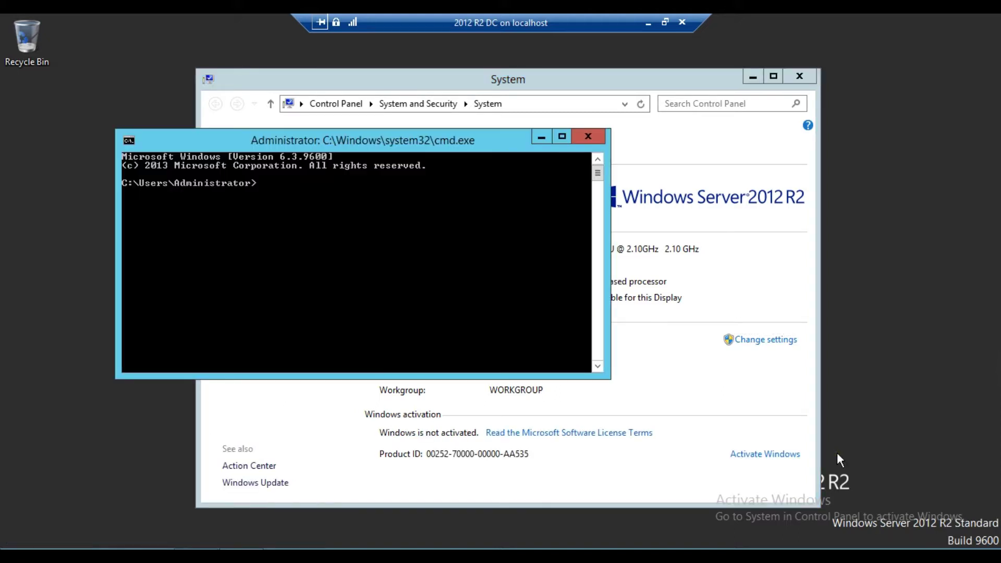
{"action": "type", "text": "ipconfig /all"}
{"action": "key", "text": "Return"}
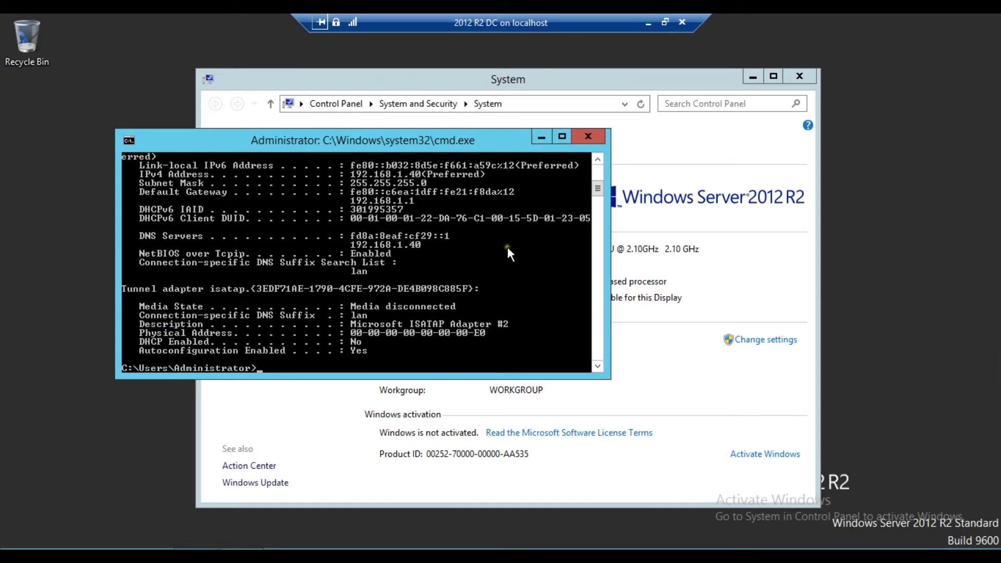
{"action": "left_click_drag", "start_coordinate": [599, 189], "coordinate": [602, 181]}
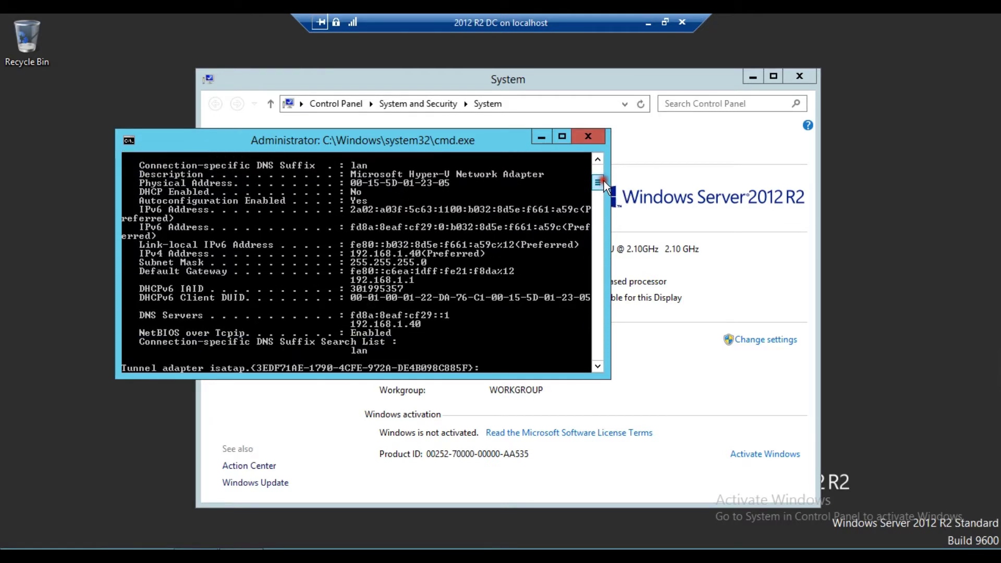
{"action": "left_click_drag", "start_coordinate": [598, 182], "coordinate": [602, 146]}
{"action": "left_click", "coordinate": [590, 133]}
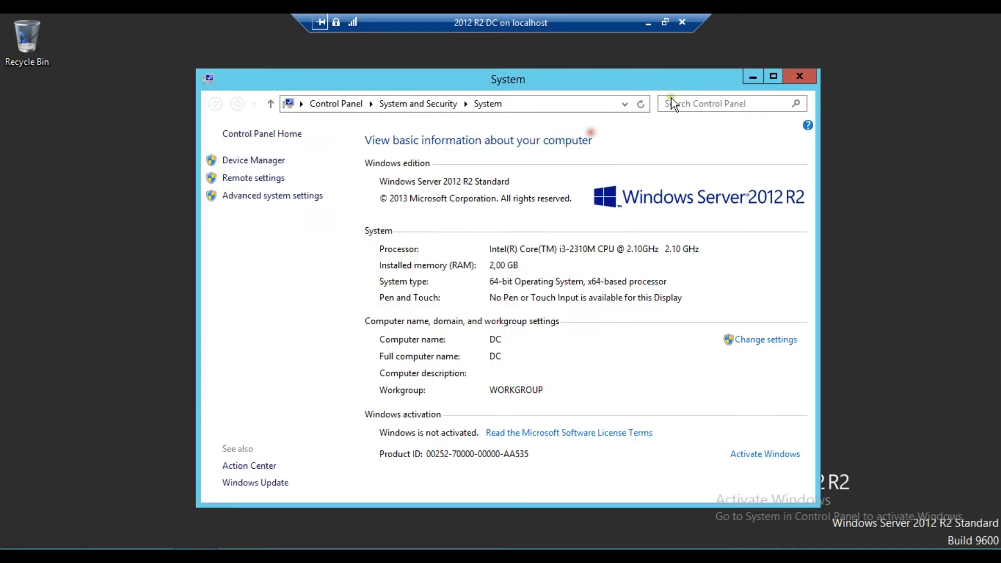
{"action": "left_click", "coordinate": [793, 77]}
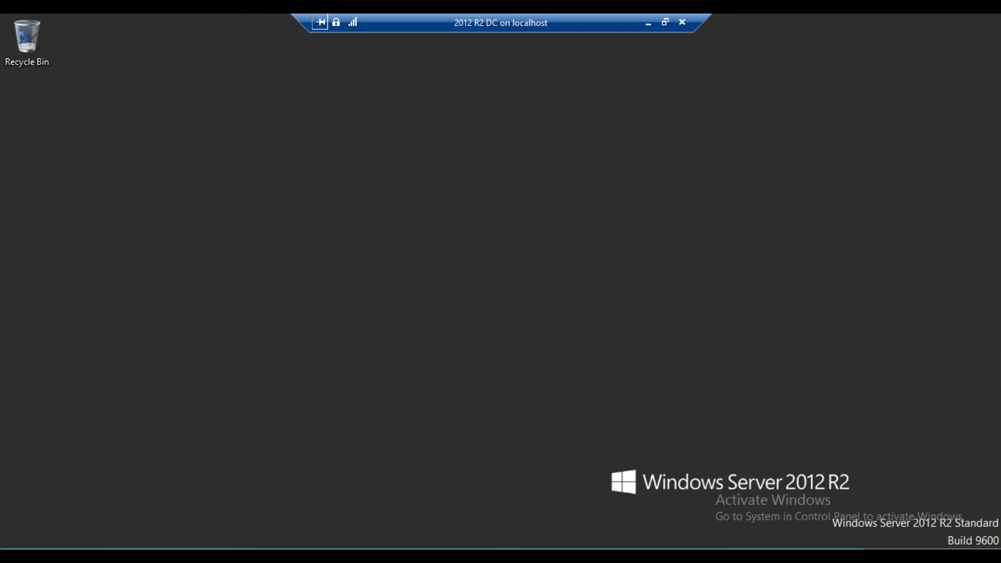
Step: Enable the Windows Audio Service when opening the sound settings, and close the Sound dialog without changing the scheme
{"action": "right_click", "coordinate": [918, 556]}
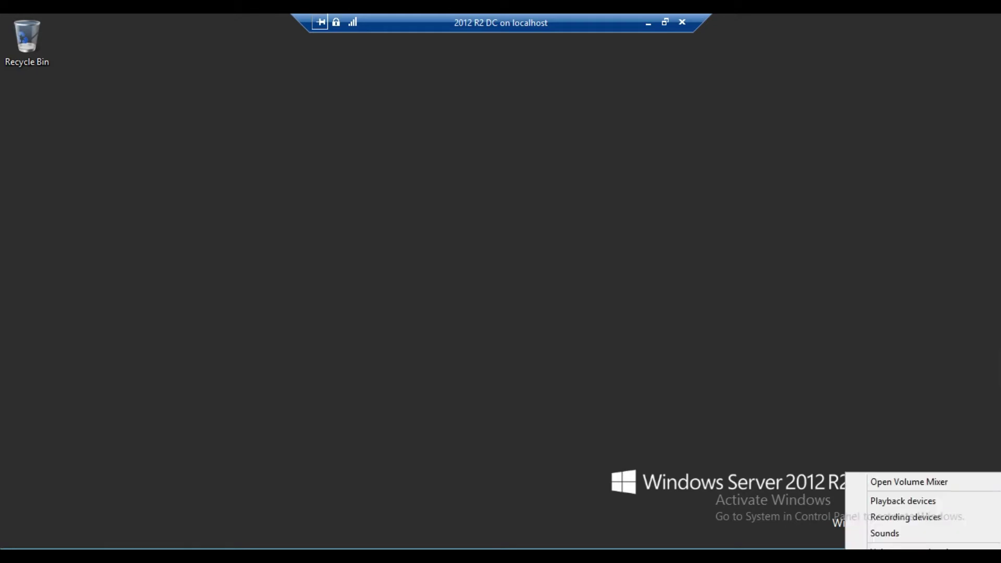
{"action": "left_click", "coordinate": [900, 536]}
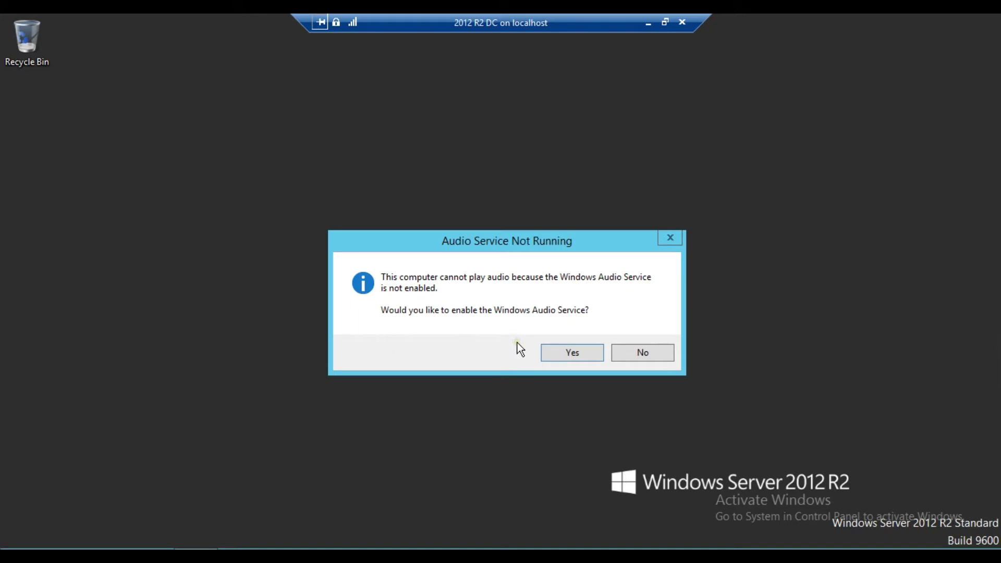
{"action": "left_click", "coordinate": [577, 353]}
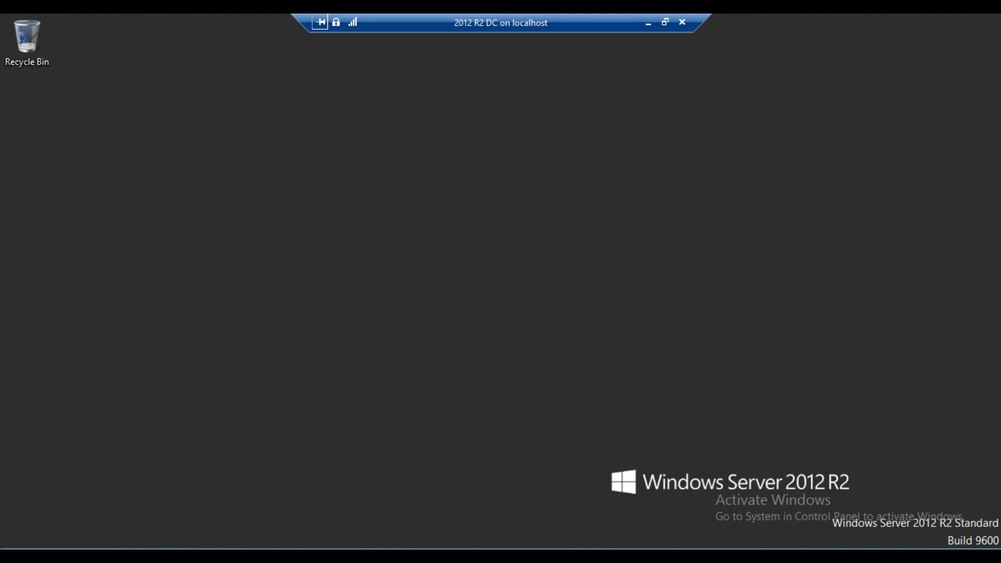
{"action": "left_click", "coordinate": [903, 556]}
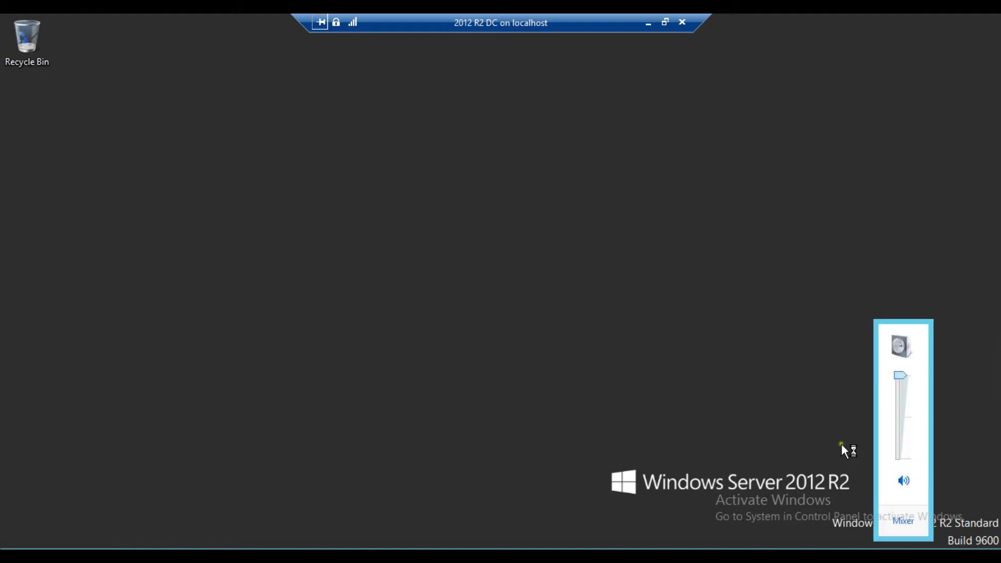
{"action": "left_click", "coordinate": [752, 376]}
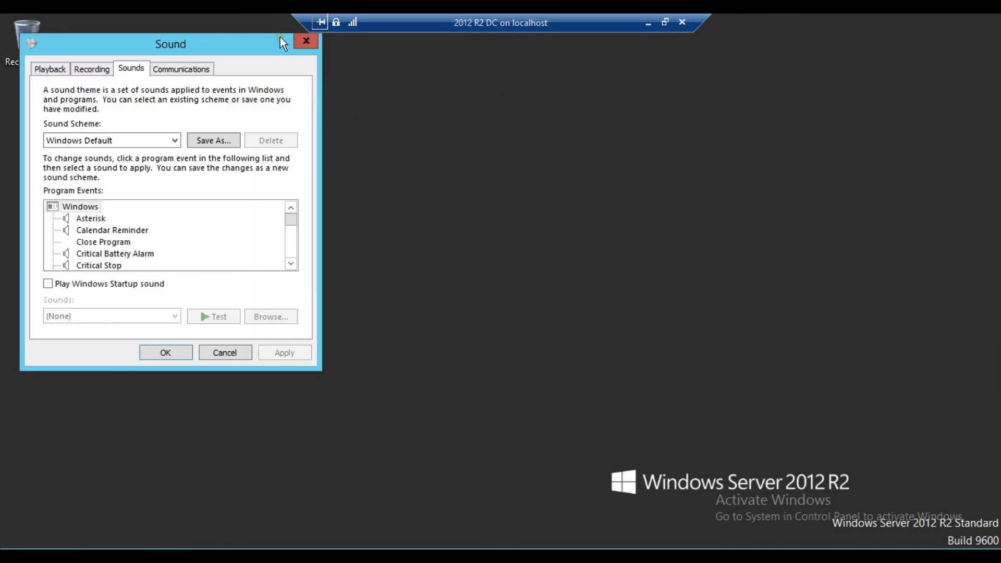
{"action": "left_click", "coordinate": [305, 42]}
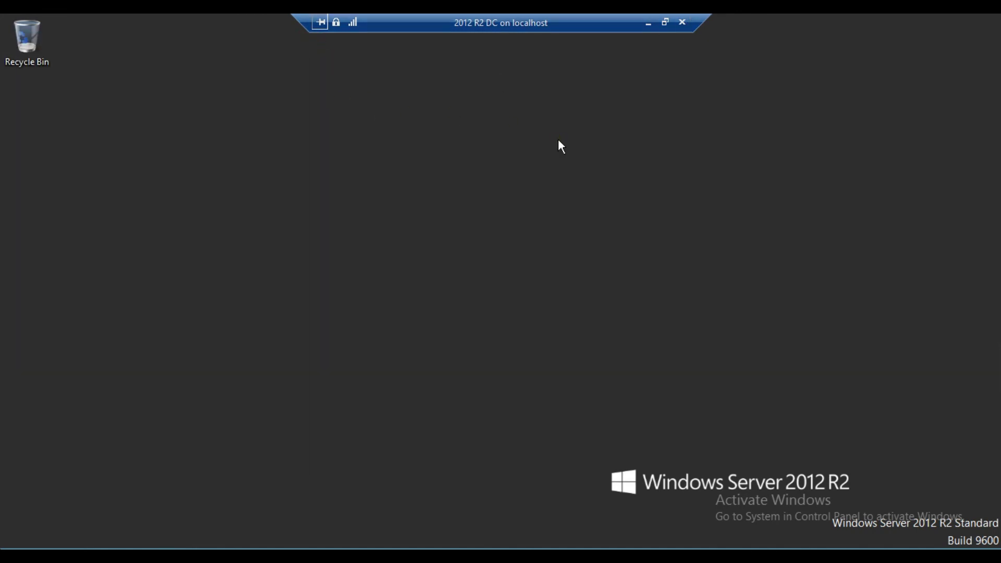